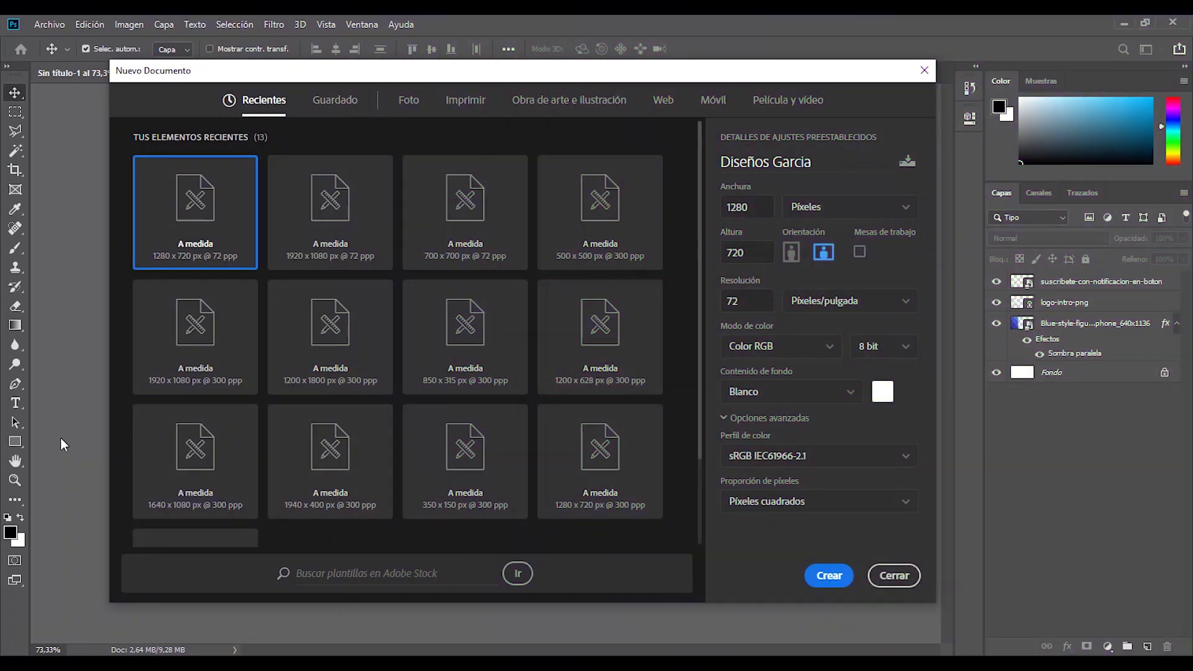
Step: Dismiss the Nuevo Documento dialog to reveal the Diseños Garcia banner canvas
left_click(829, 576)
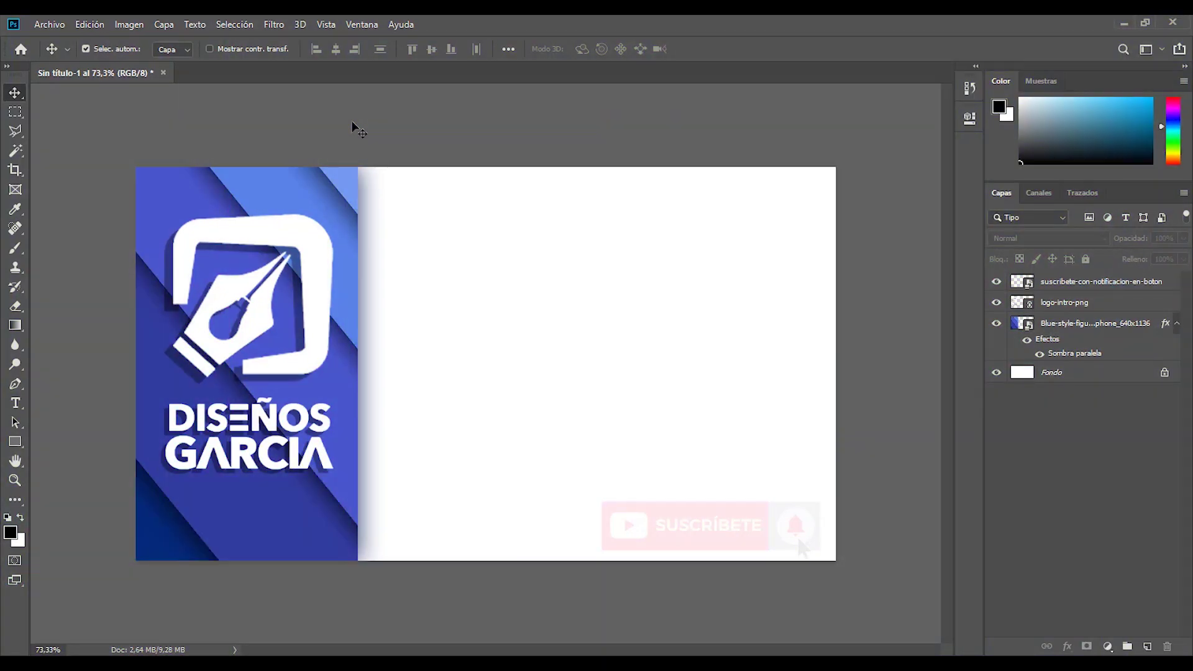
Step: Collapse the fx drop-shadow entries on the blue background layer in Capas
left_click(1177, 325)
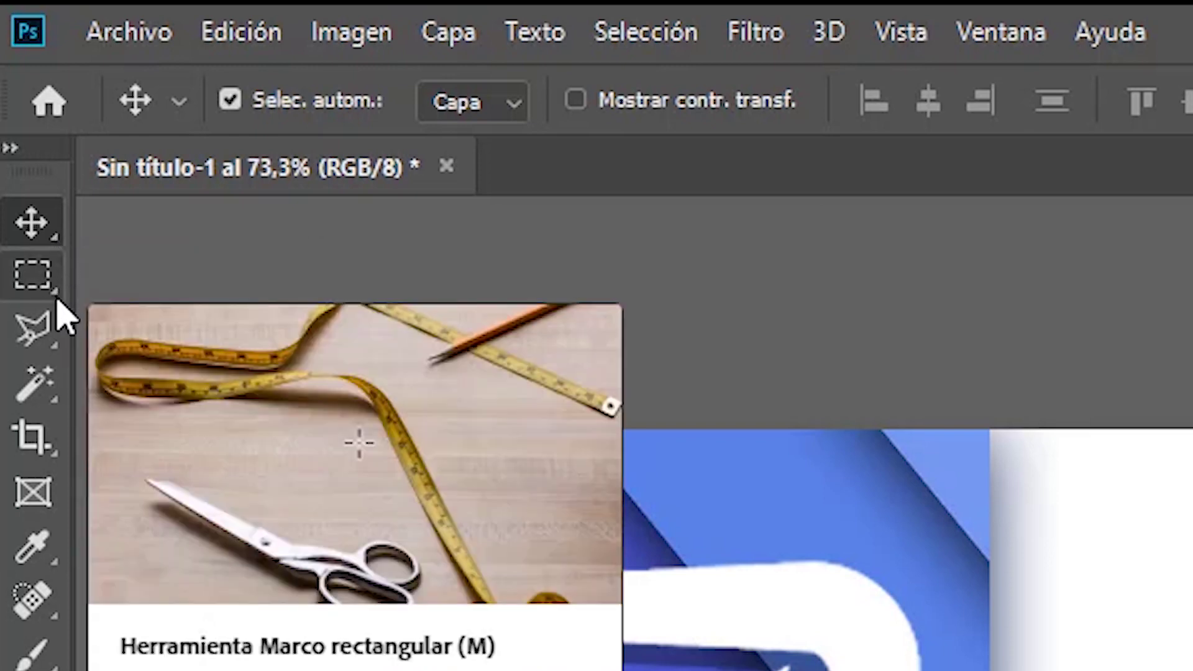
right_click(57, 246)
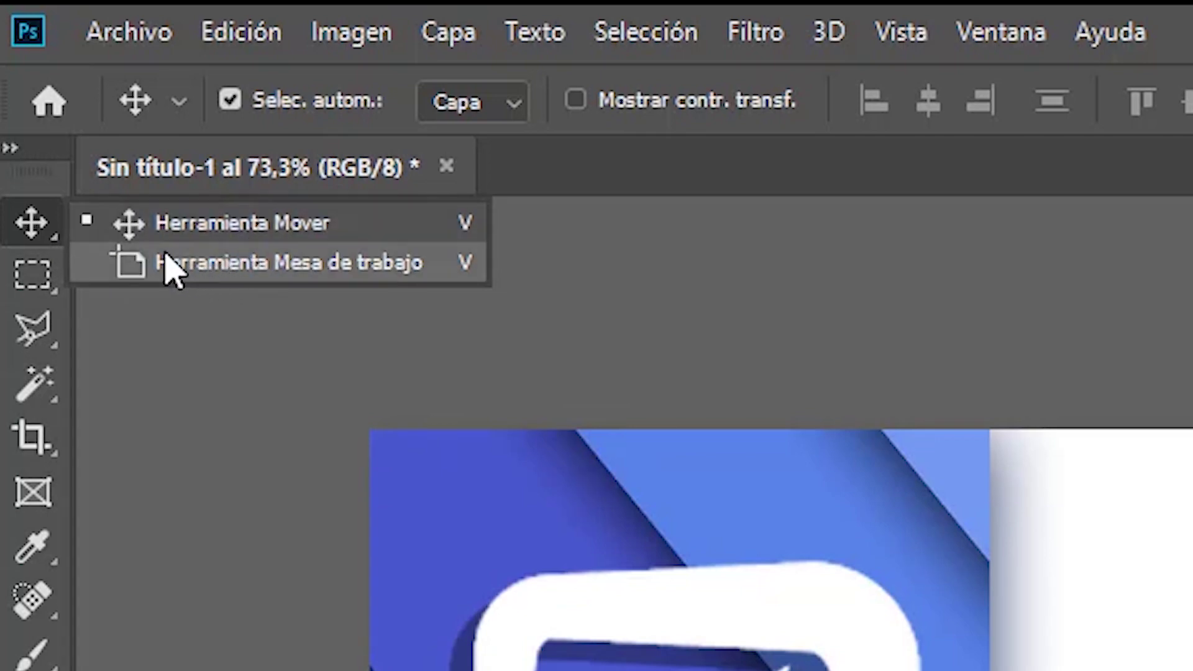
left_click(62, 304)
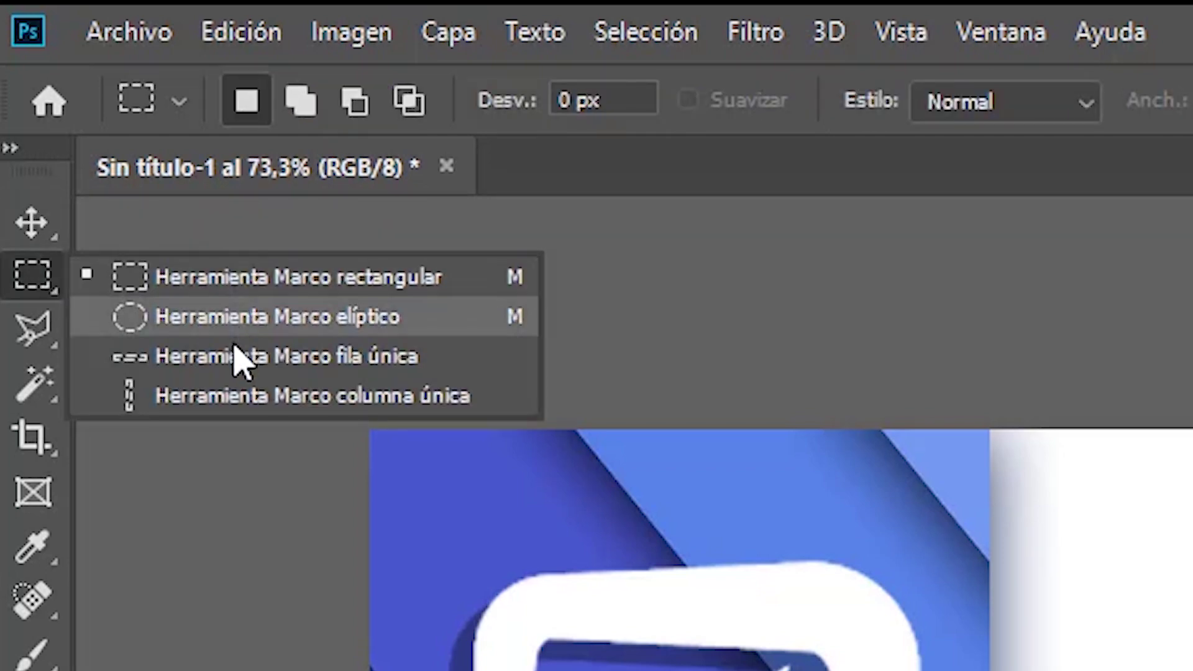
left_click(60, 302)
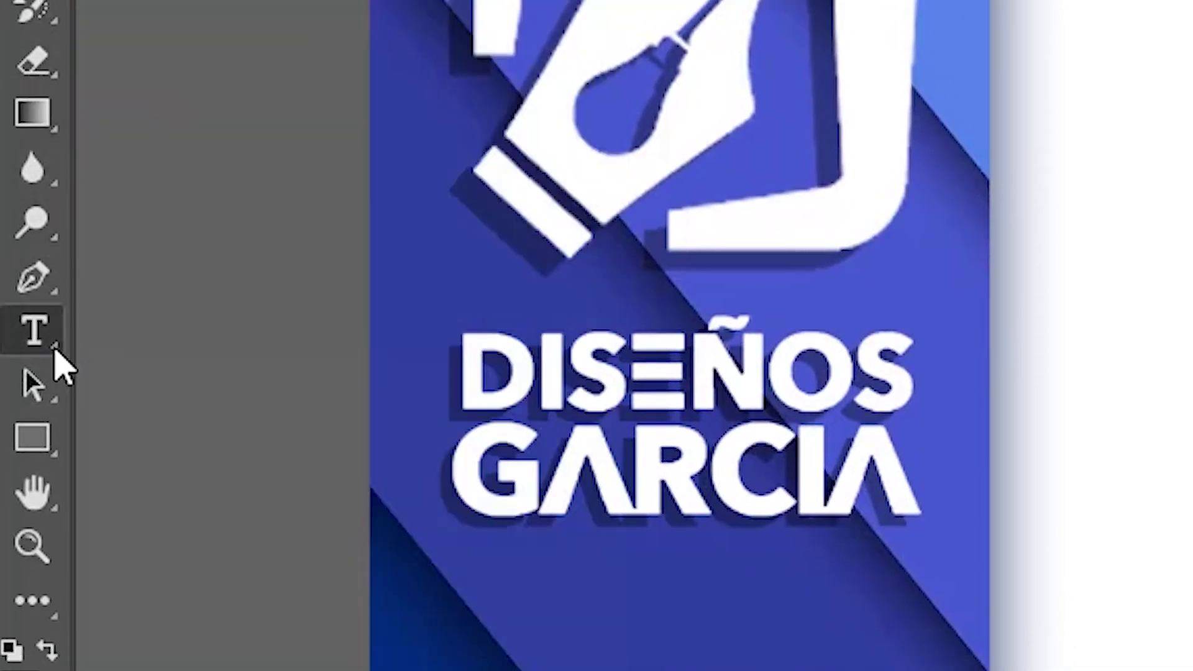
right_click(54, 350)
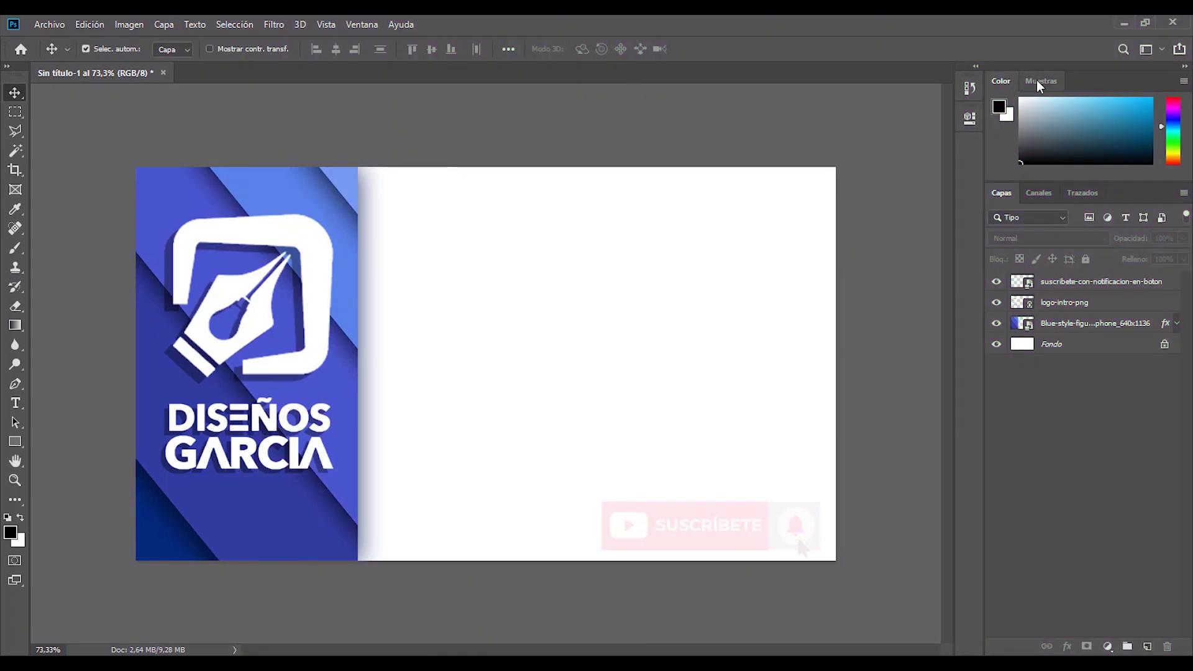
Step: Browse the Muestras, Color, Canales, Trazados and Capas panels, then show the Ventana panel list
left_click(1040, 82)
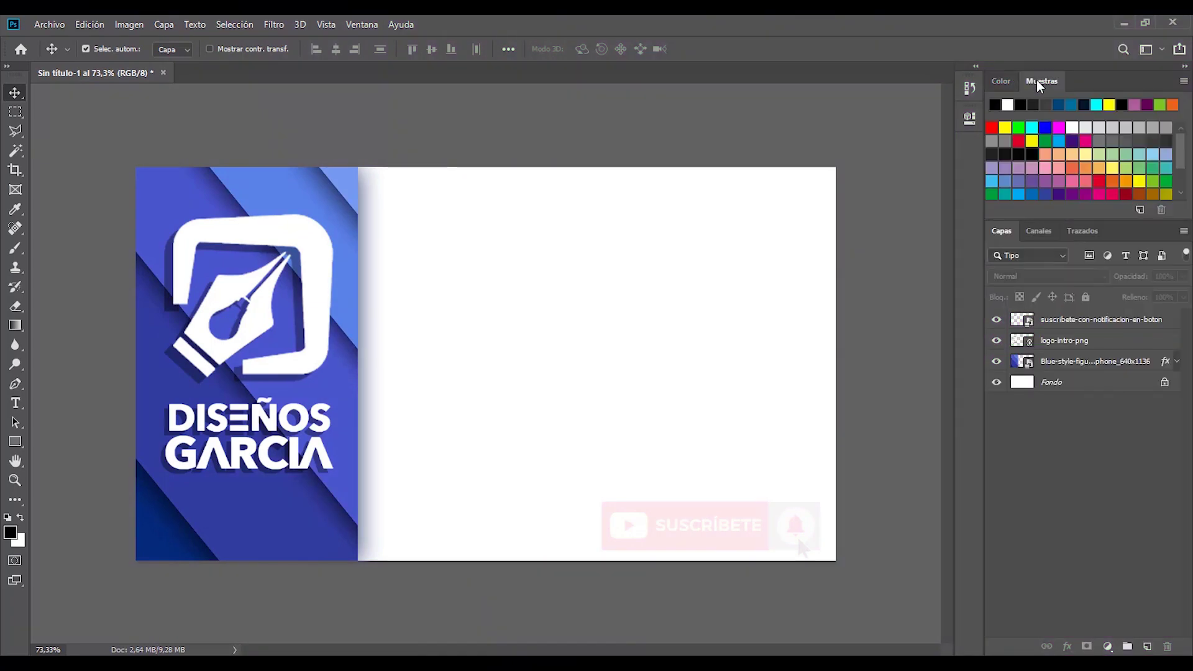
left_click(1008, 85)
left_click(1040, 232)
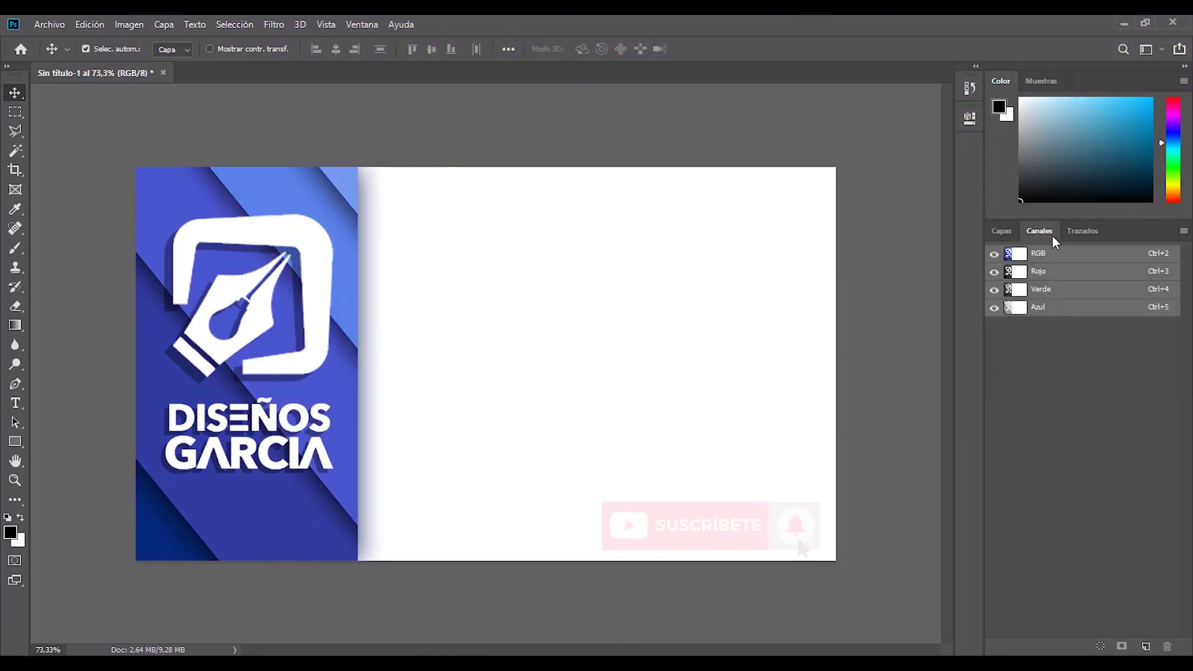
left_click(1092, 237)
left_click(999, 234)
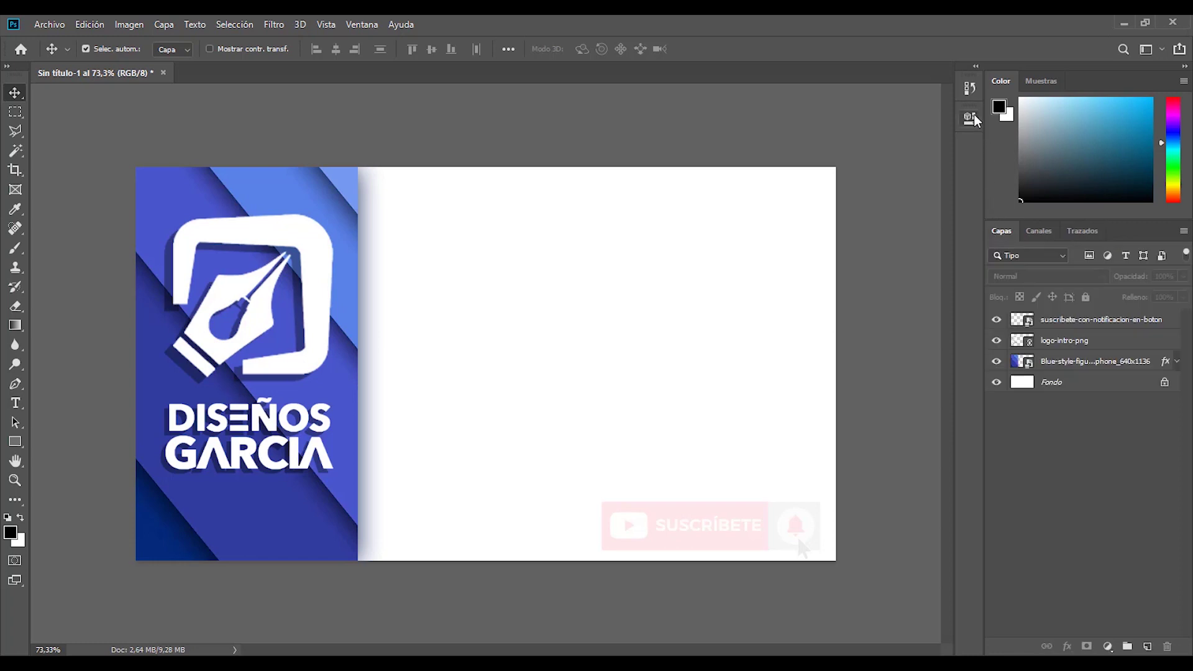
left_click(1081, 231)
left_click(1038, 231)
left_click(356, 26)
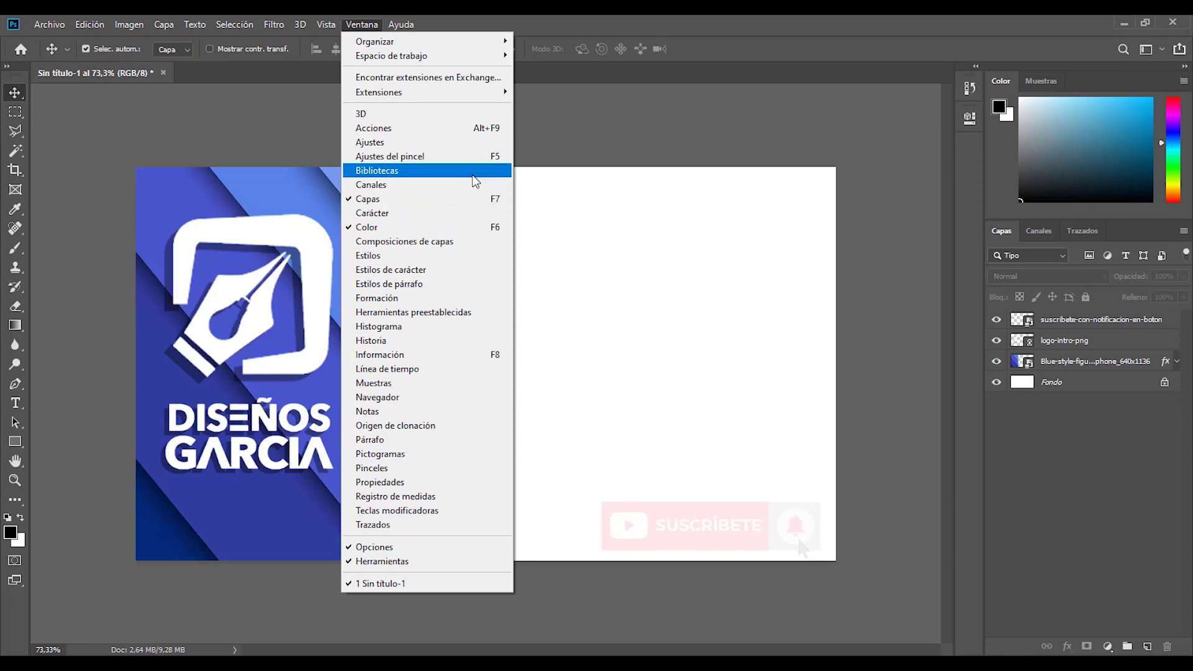
Step: Float the Capas panel over the canvas, then close it from its panel menu
left_click(615, 146)
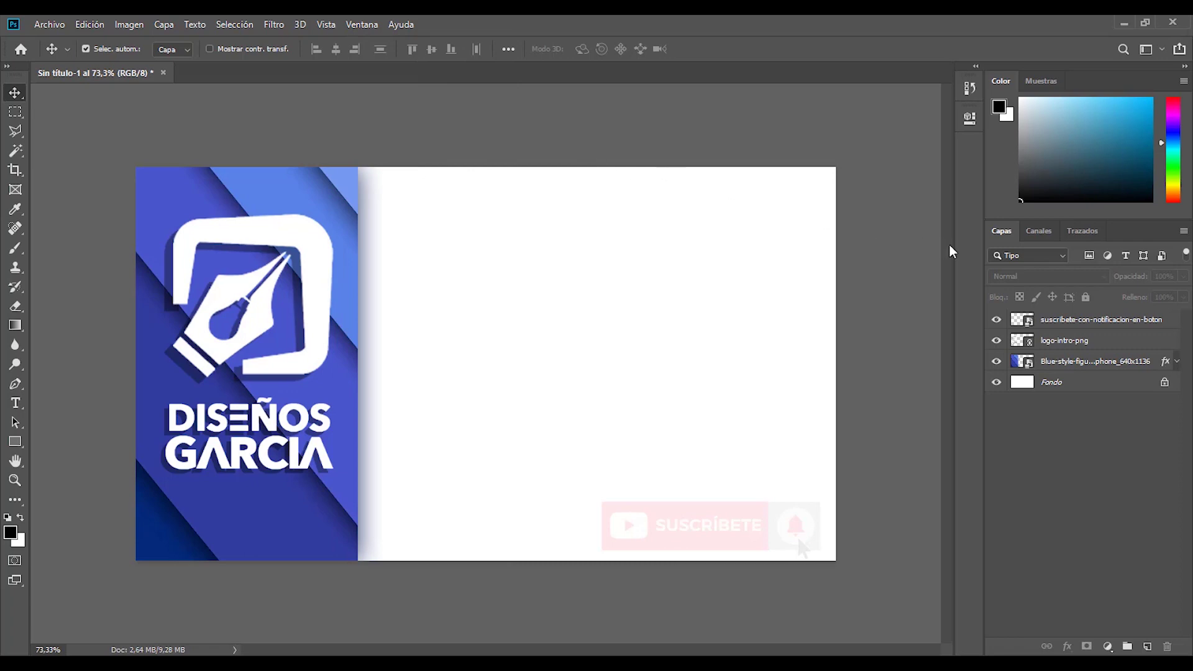
left_click_drag(1007, 233, 649, 194)
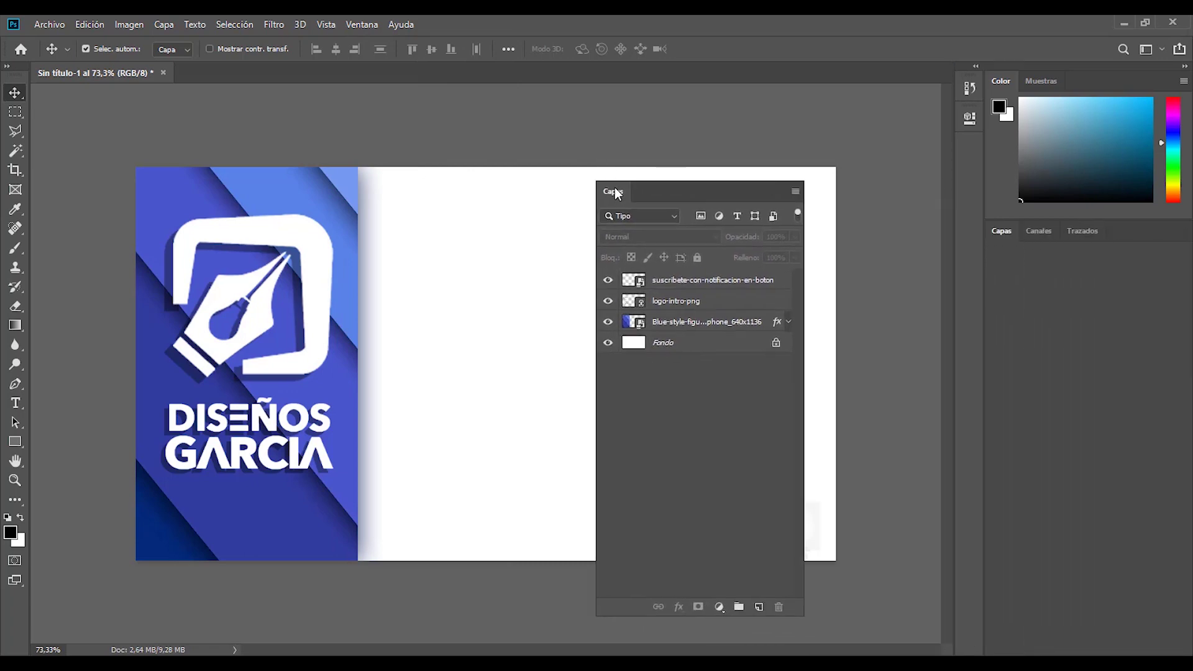
left_click_drag(739, 177, 616, 189)
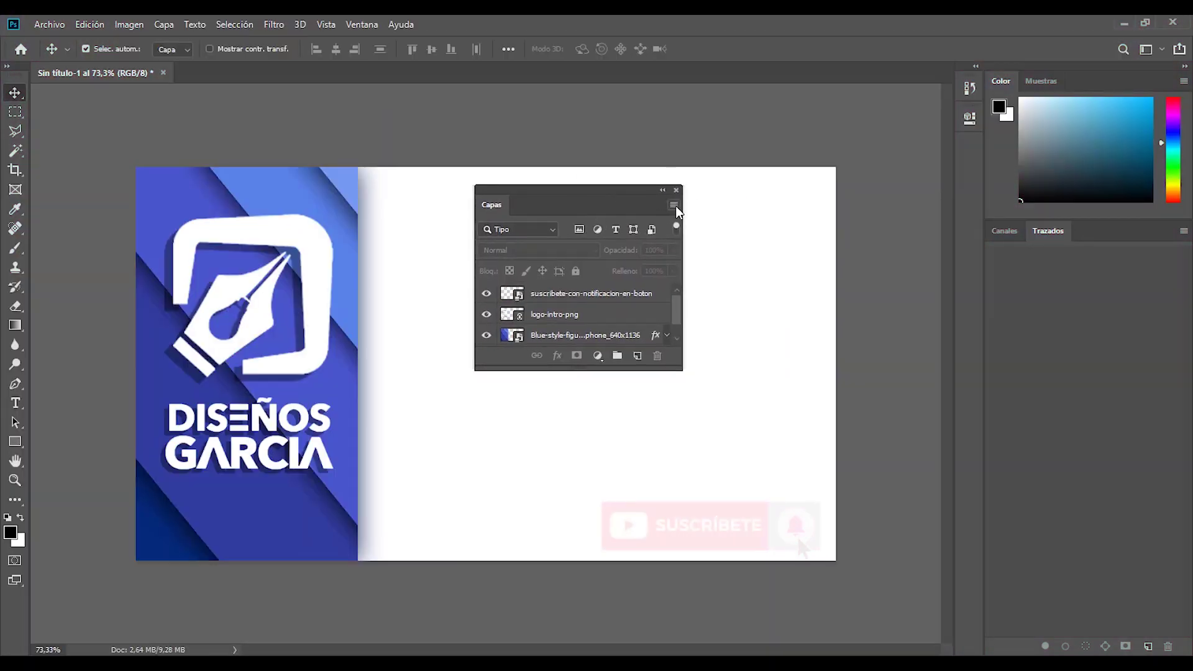
left_click(675, 206)
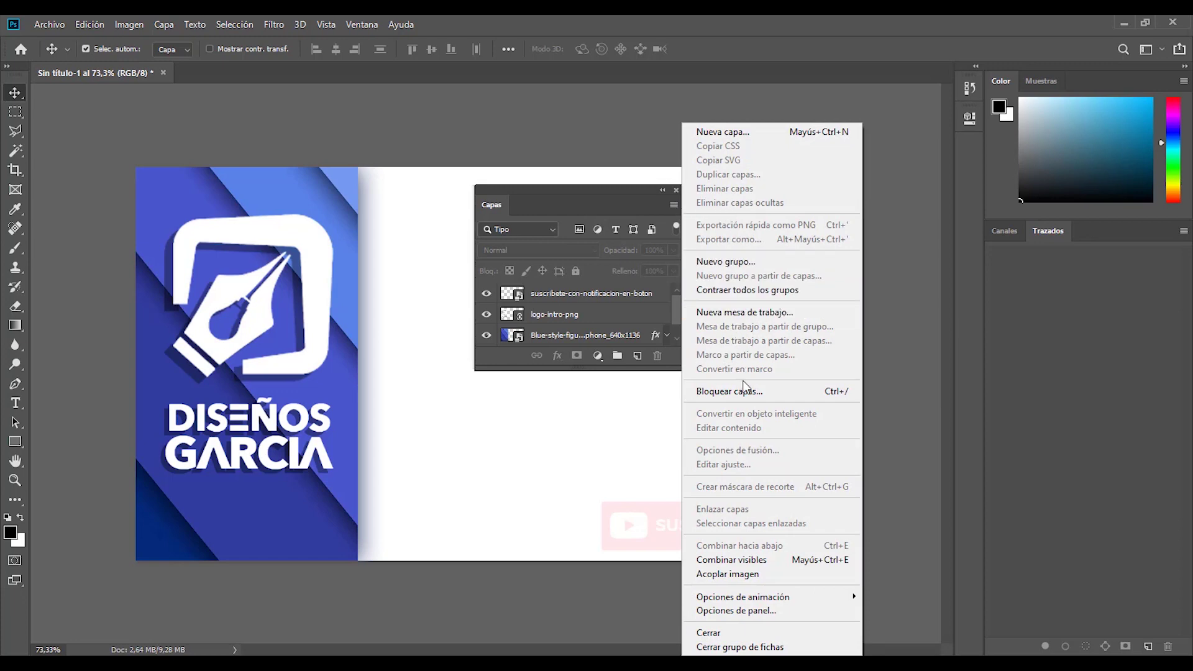
left_click(749, 633)
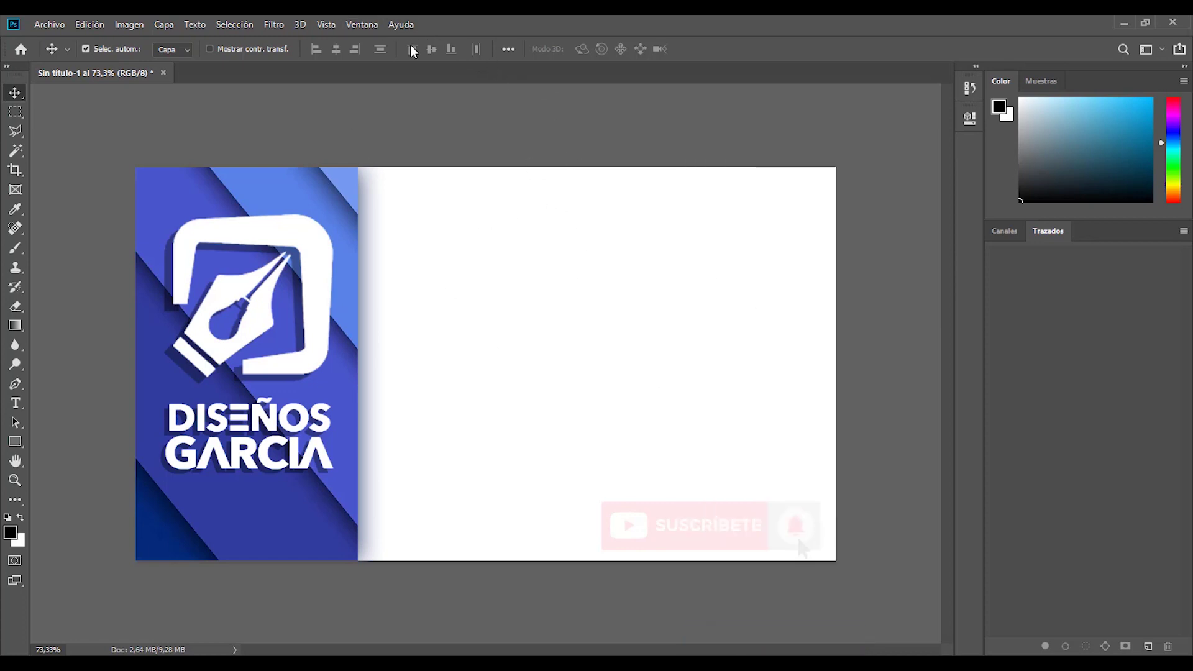
Step: Reopen Capas via Ventana and dock it back beside Canales and Trazados
left_click(362, 25)
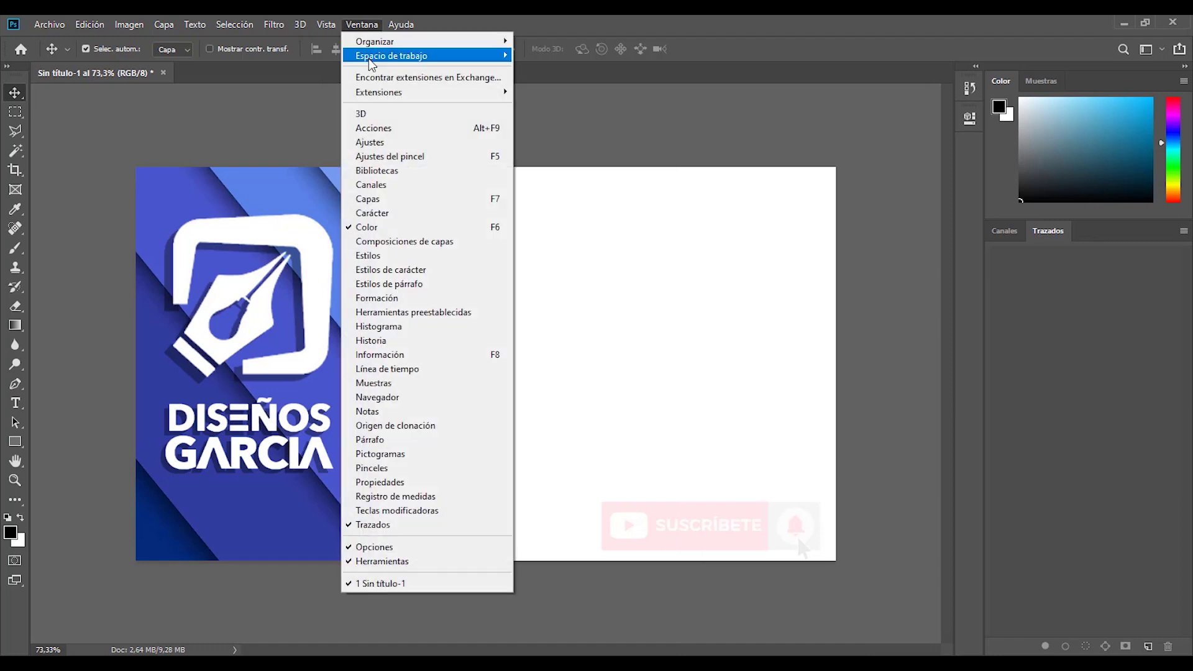
left_click(391, 198)
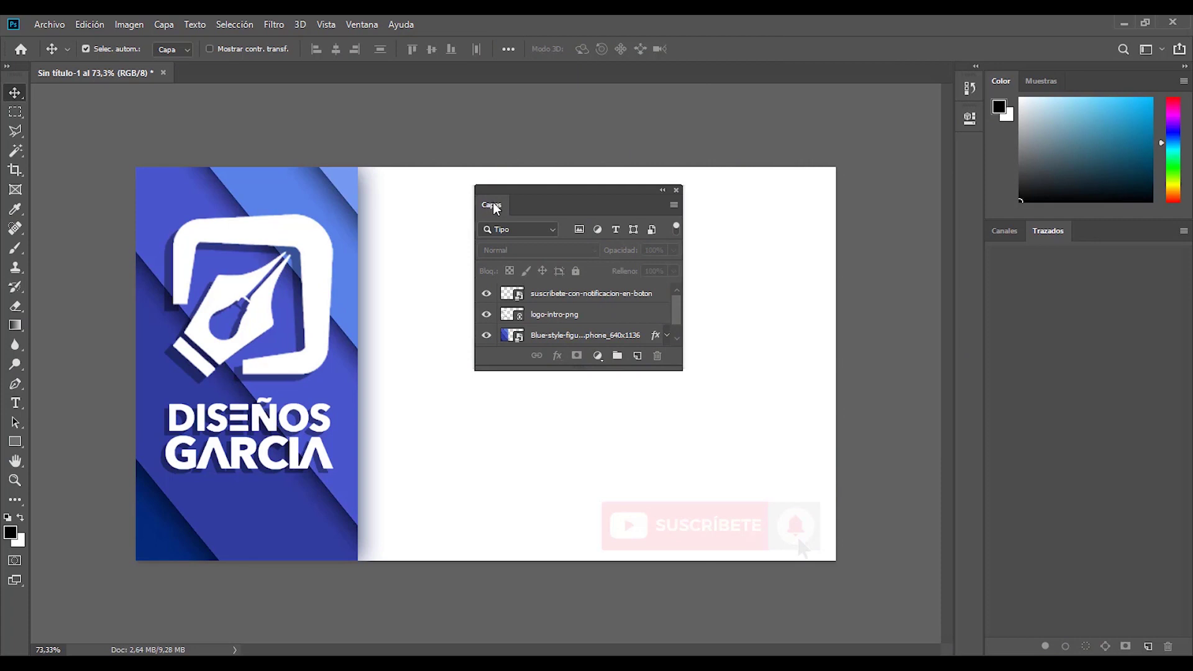
mouse_move(497, 208)
left_mouse_down()
mouse_move(942, 248)
mouse_move(1088, 228)
mouse_move(1004, 234)
left_mouse_up()
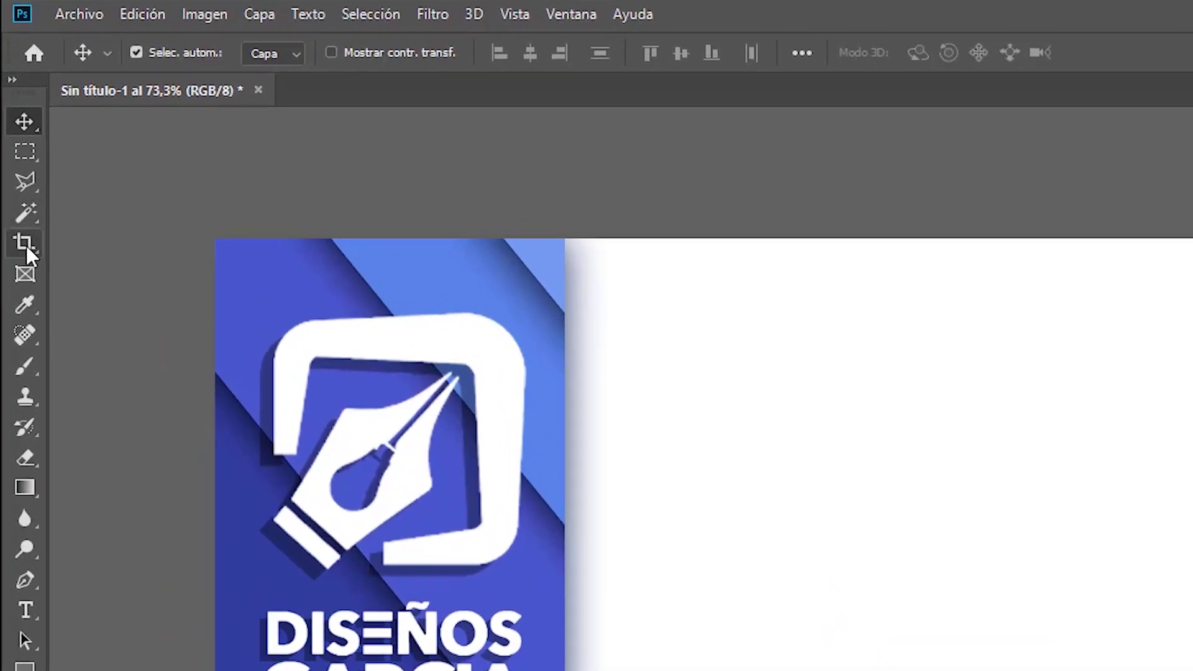
left_click(26, 245)
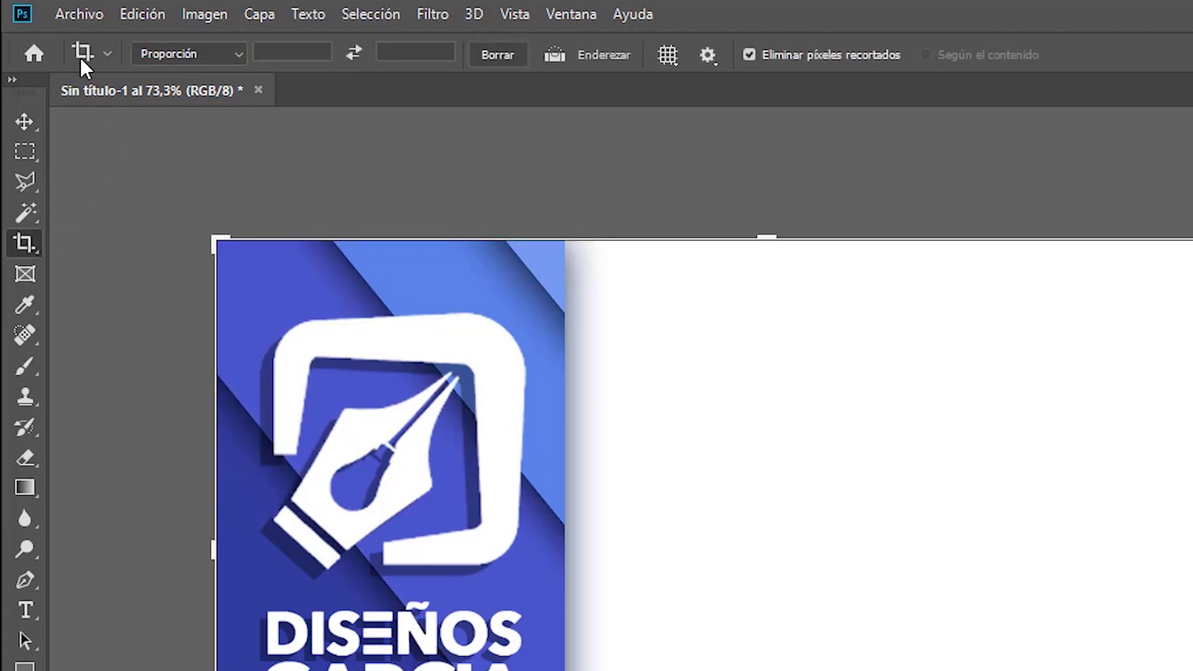
left_click(25, 610)
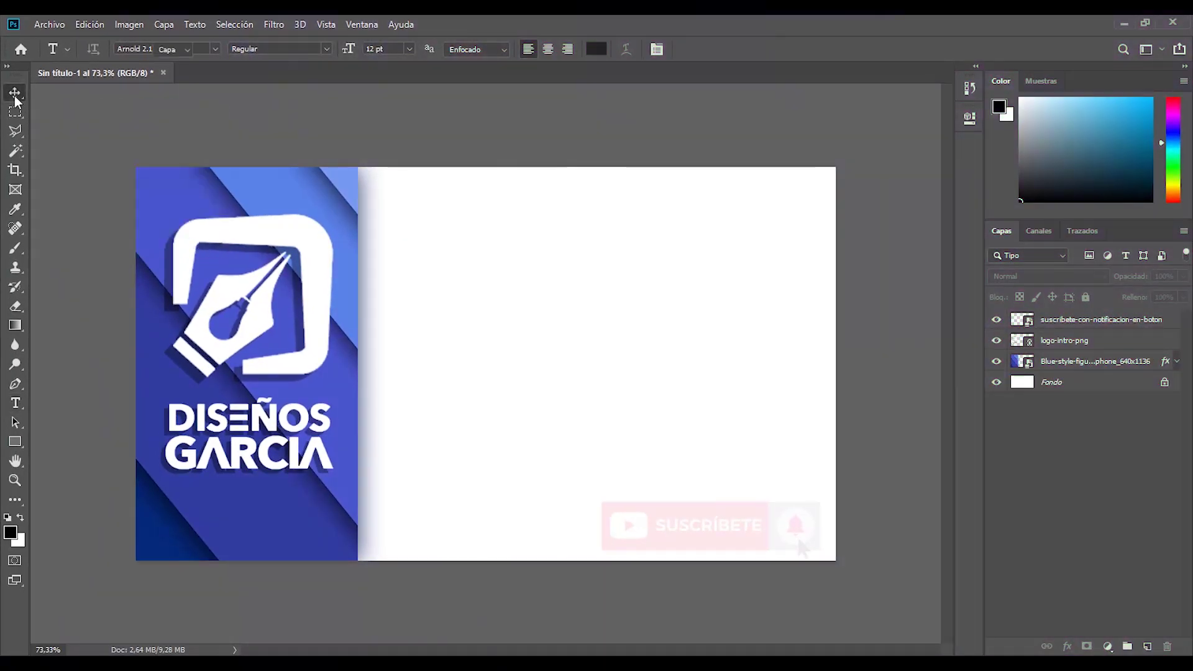
left_click(15, 95)
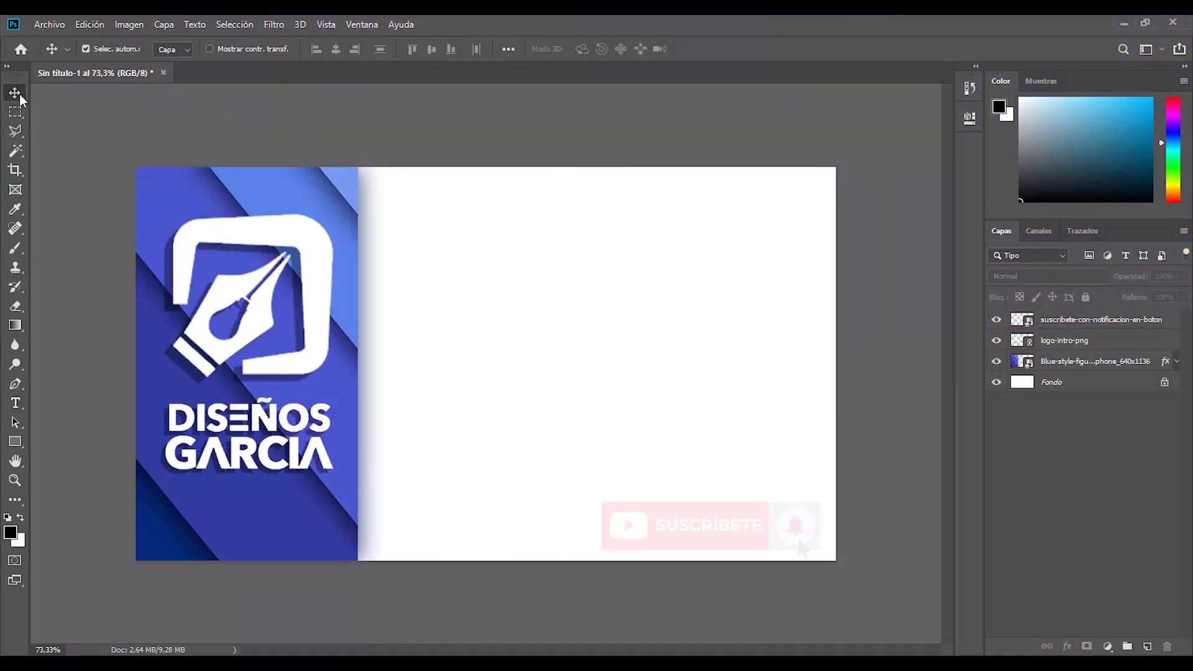
Step: After browsing the menus, float the Capas, Canales and Color panels loose over the canvas
left_click(56, 27)
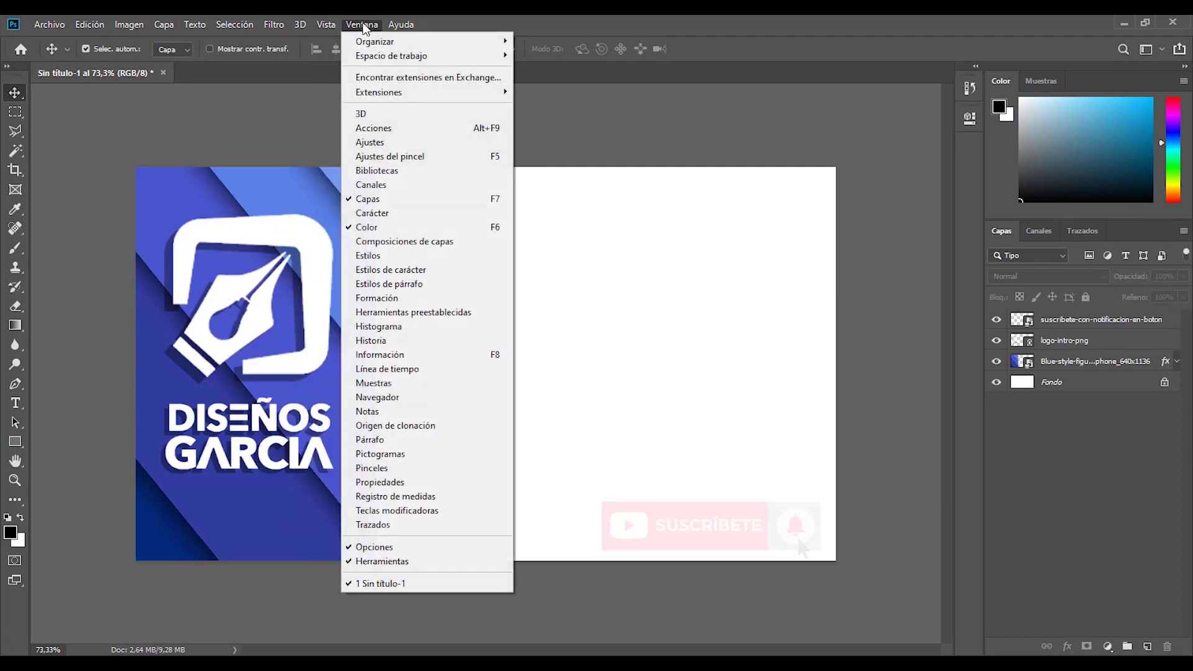
left_click(216, 118)
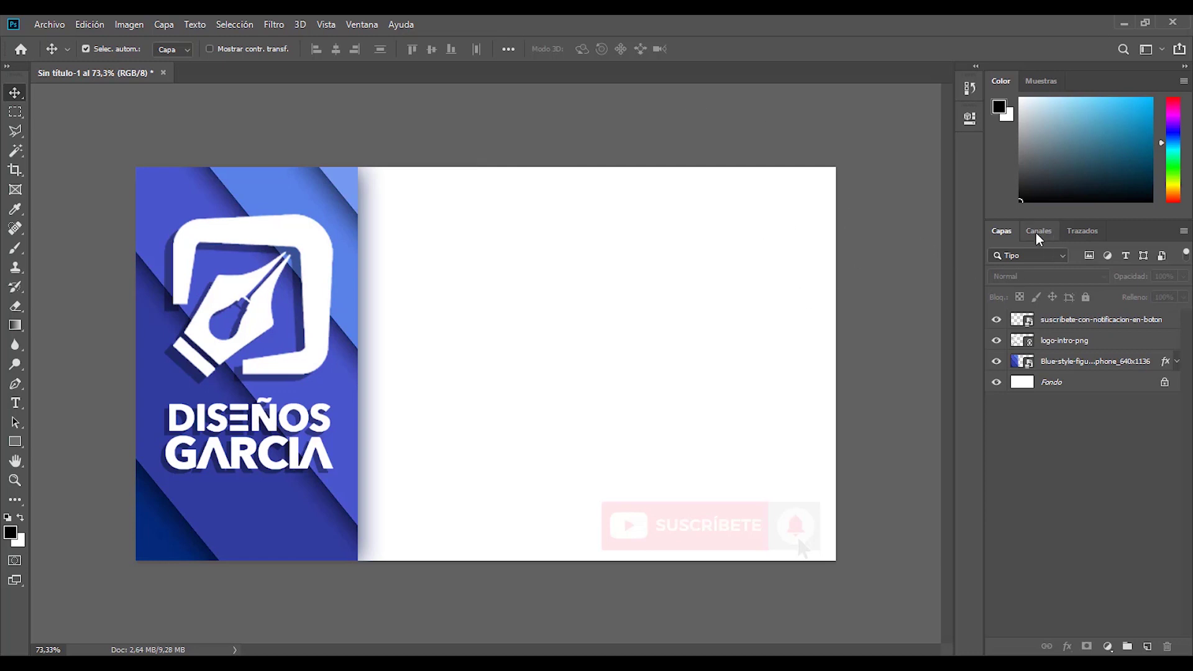
left_click_drag(1002, 231, 878, 235)
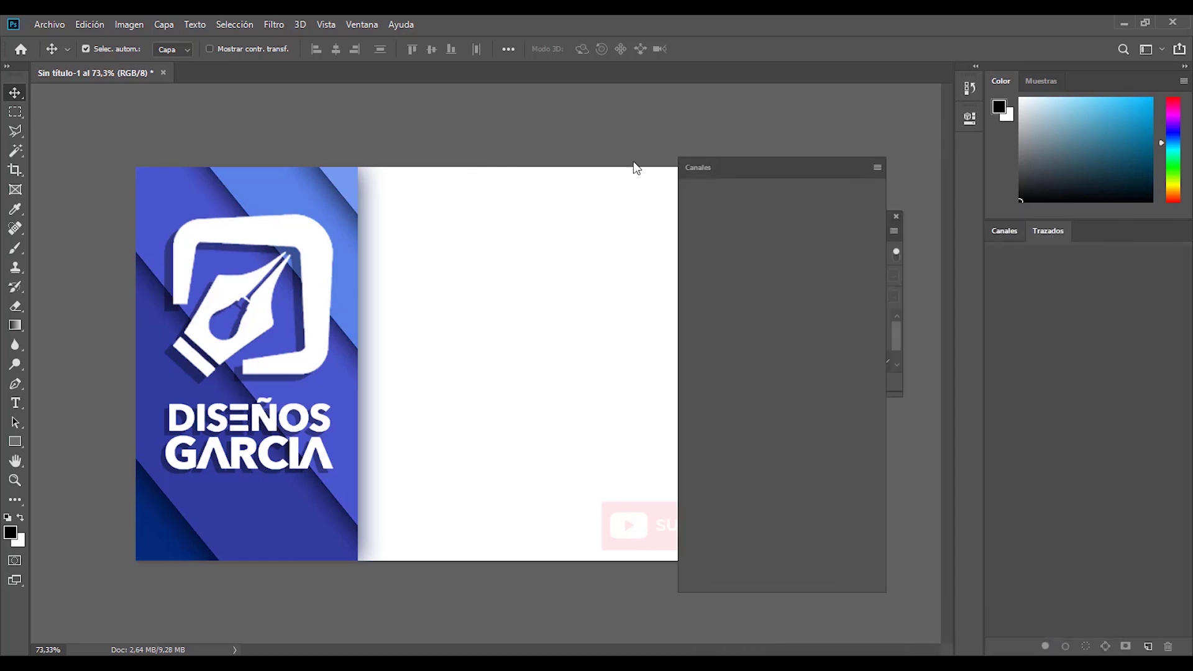
left_click_drag(999, 232, 634, 165)
left_click_drag(1006, 83, 462, 363)
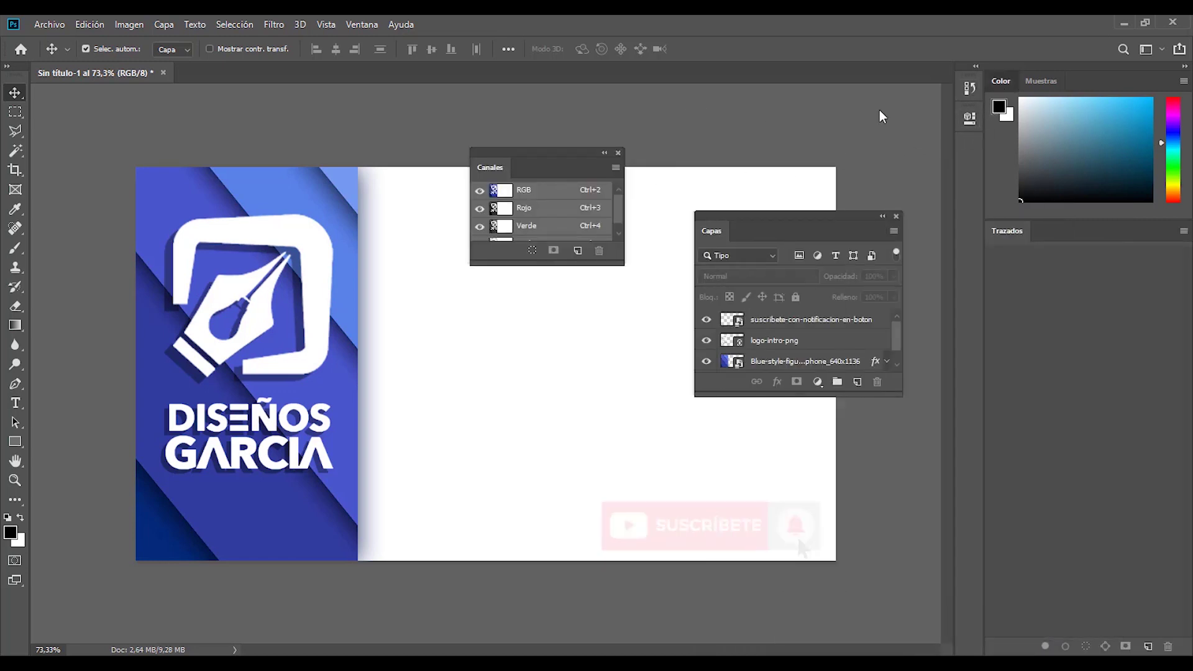
left_click(359, 25)
mouse_move(391, 56)
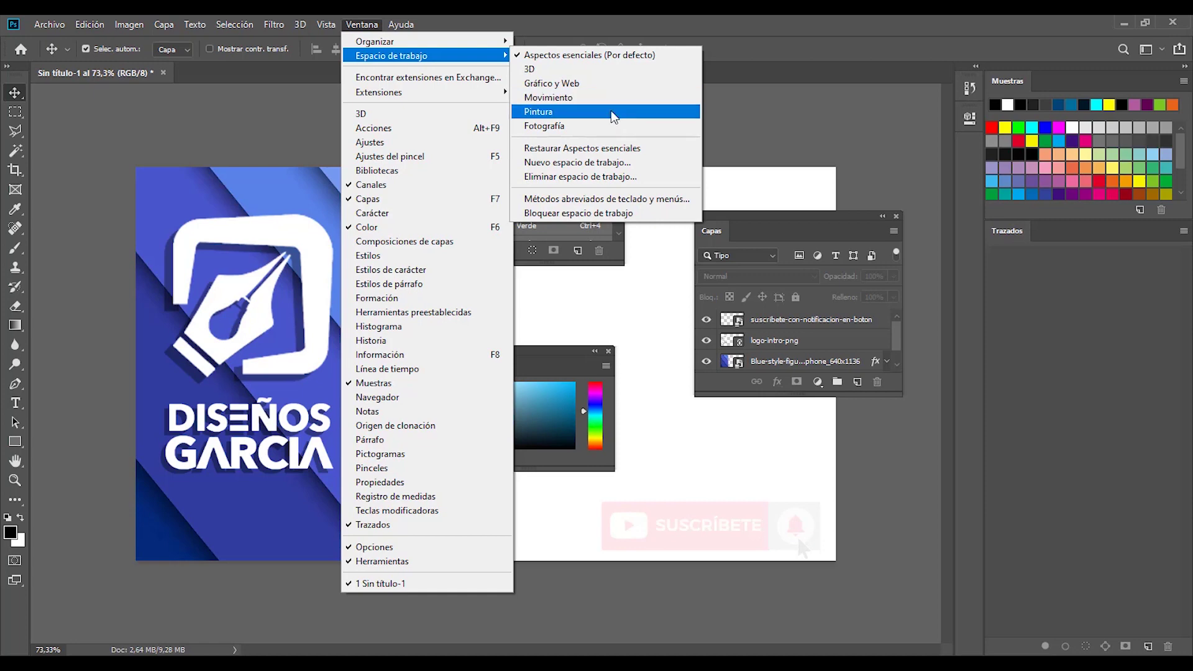
Step: Try the Fotografía workspace, then switch back to and reset Aspectos esenciales
left_click(578, 126)
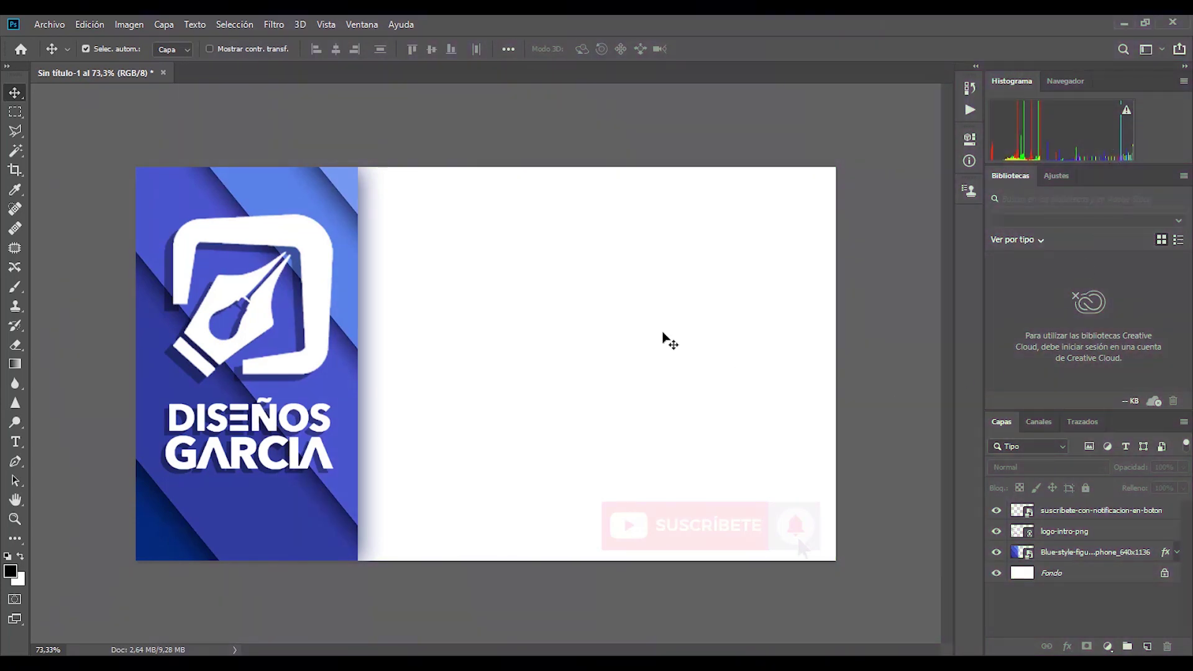
left_click(366, 25)
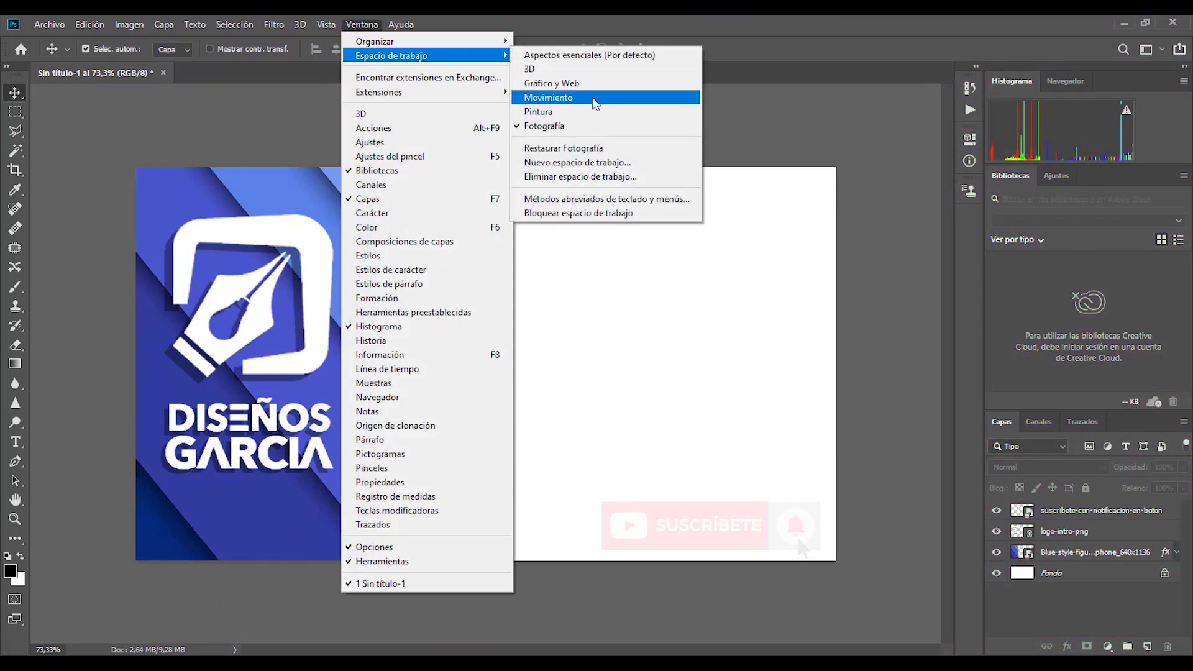
left_click(601, 58)
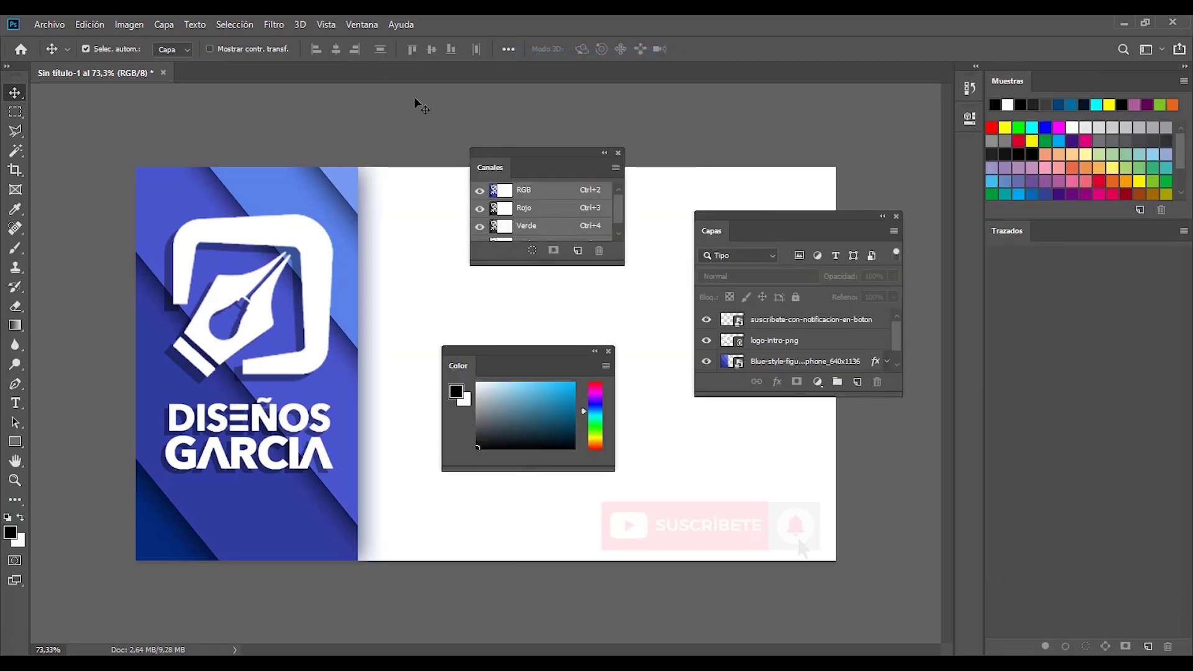
left_click(359, 28)
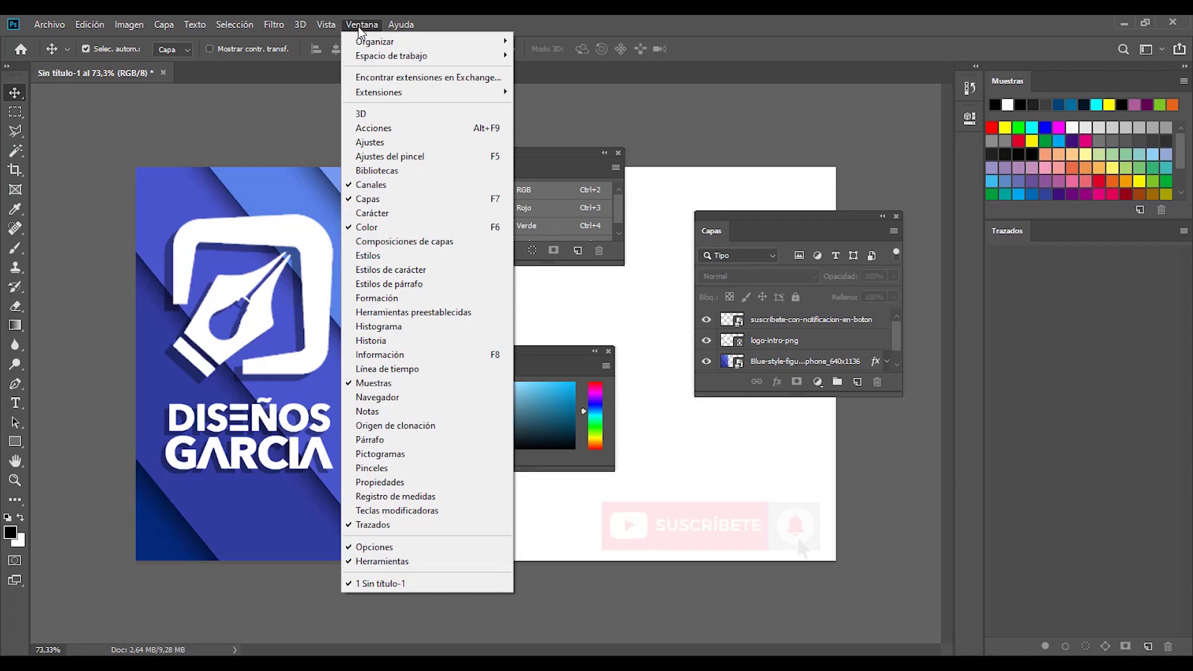
mouse_move(391, 54)
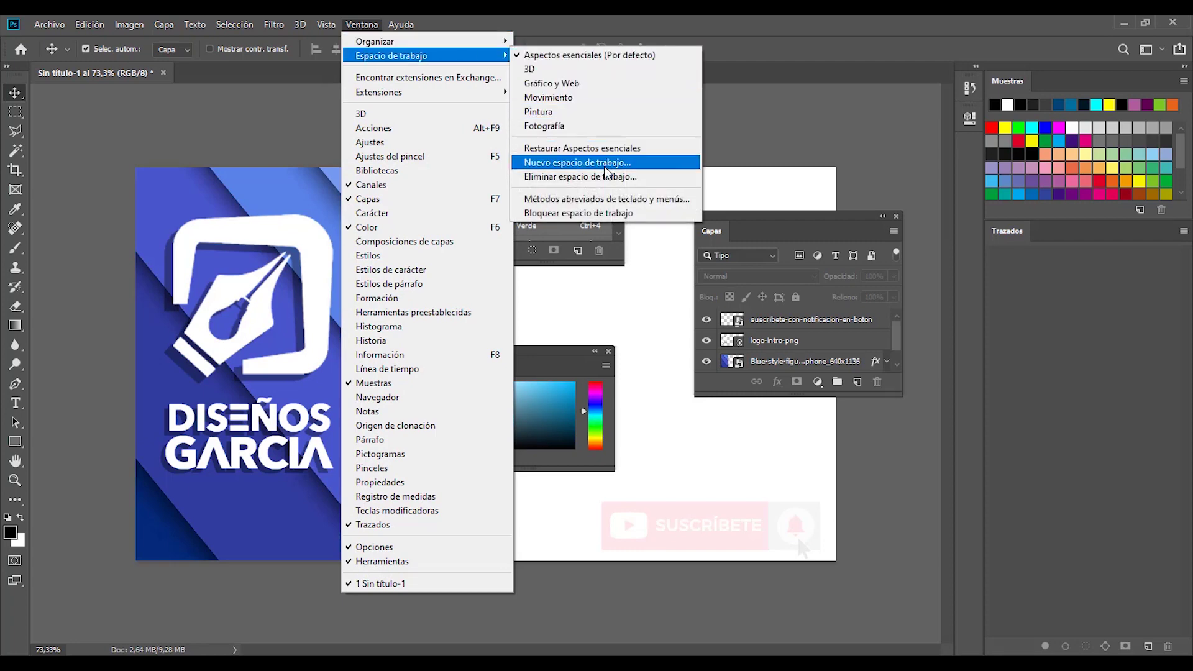
left_click(649, 150)
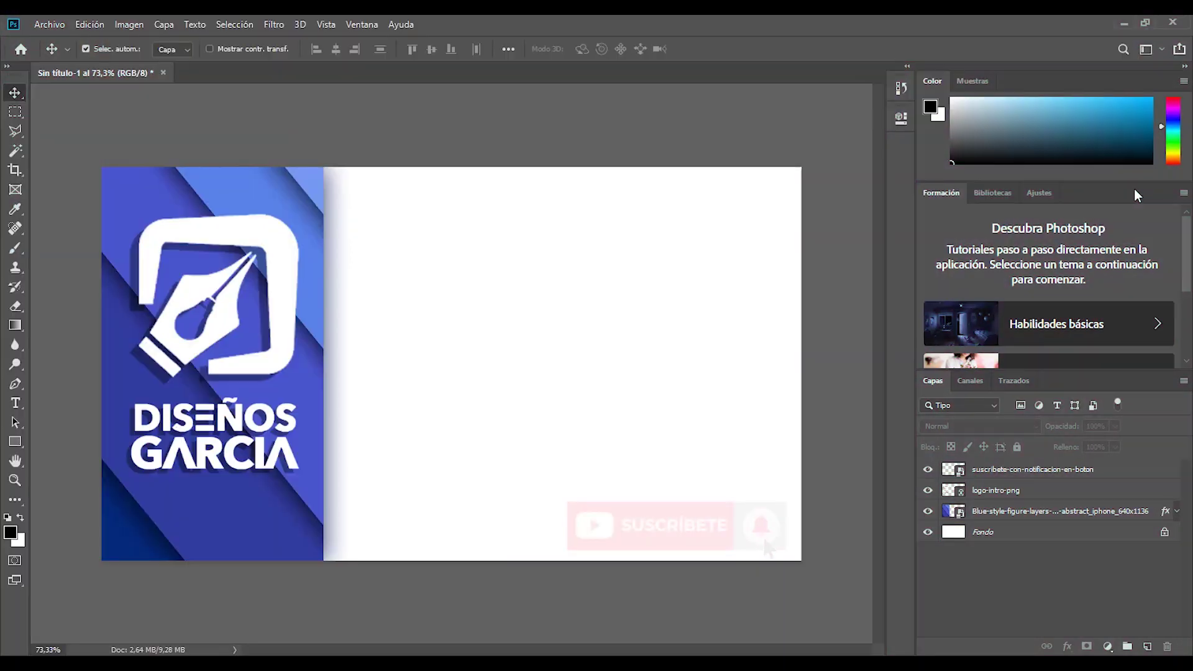
Step: Close the Ajustes, Bibliotecas and Formación group and shrink Color to enlarge Capas
left_click(1037, 193)
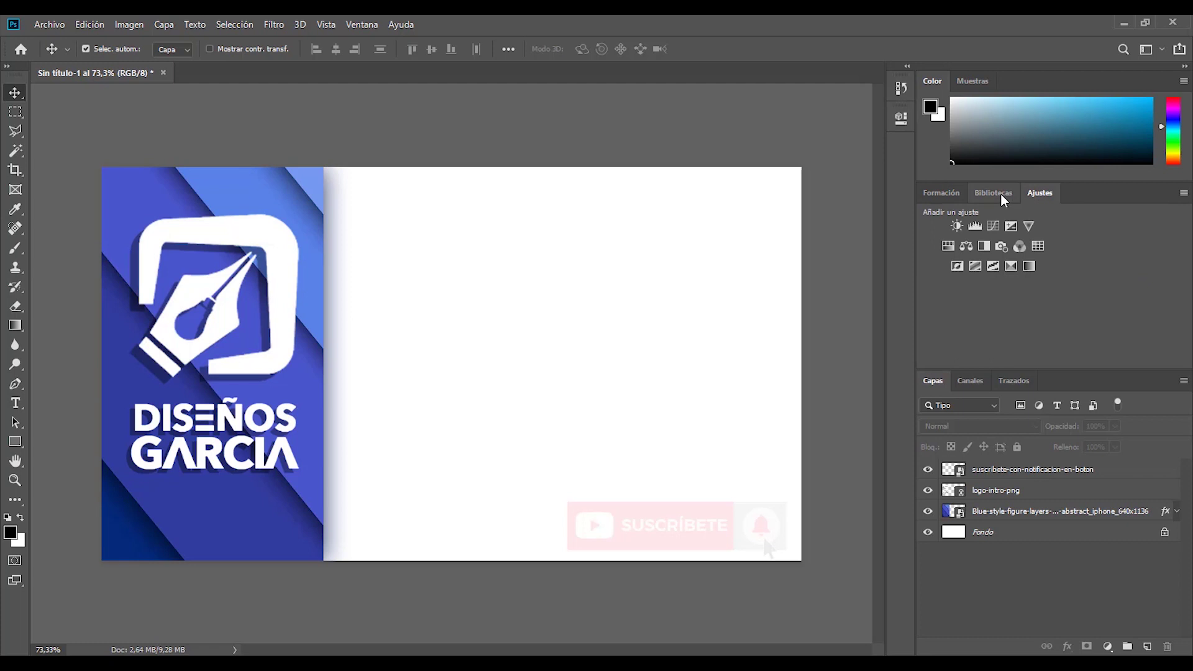
left_click(999, 194)
left_click(938, 193)
left_click_drag(1112, 192, 665, 175)
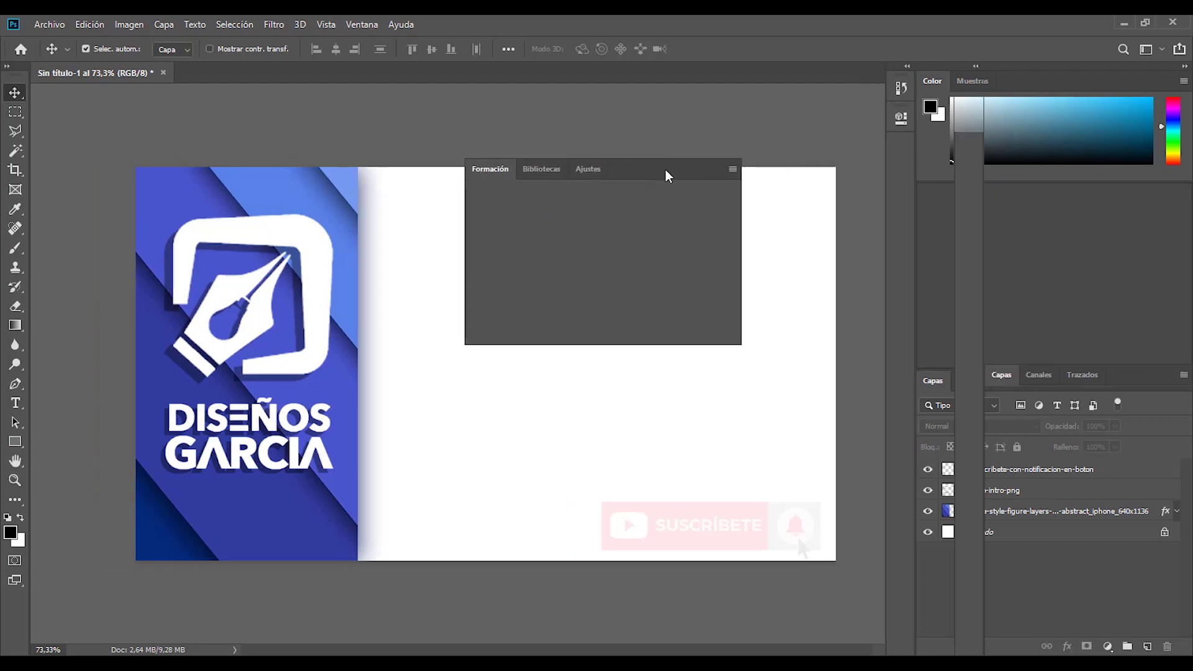
left_click(736, 155)
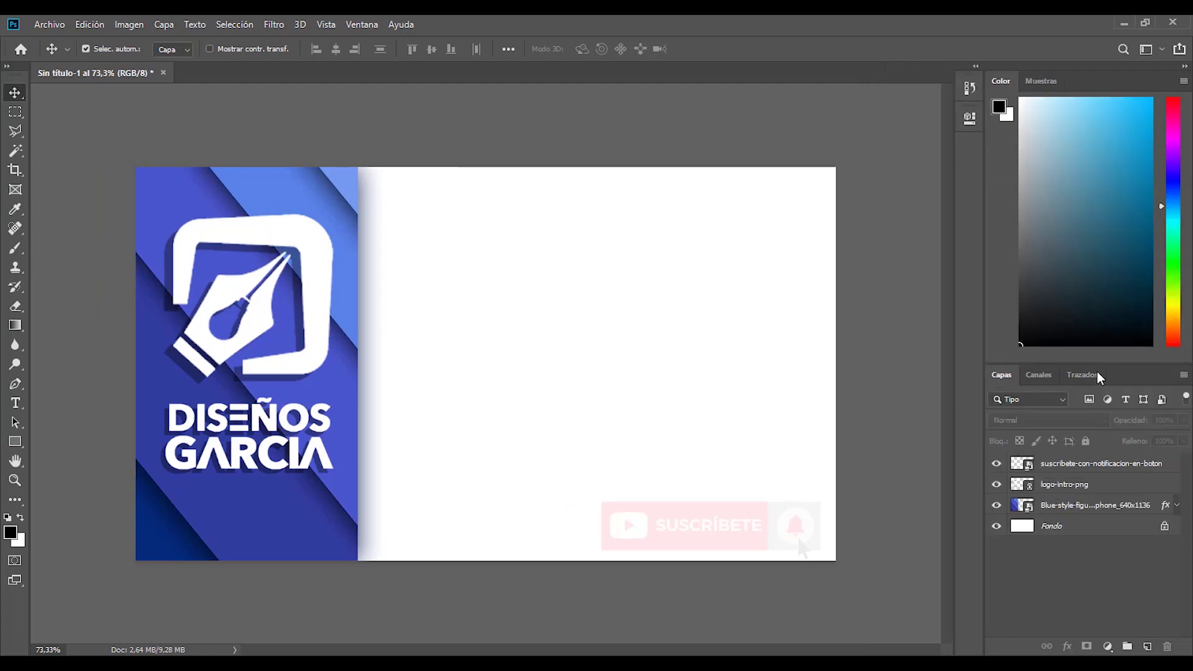
left_click_drag(1095, 363, 1084, 141)
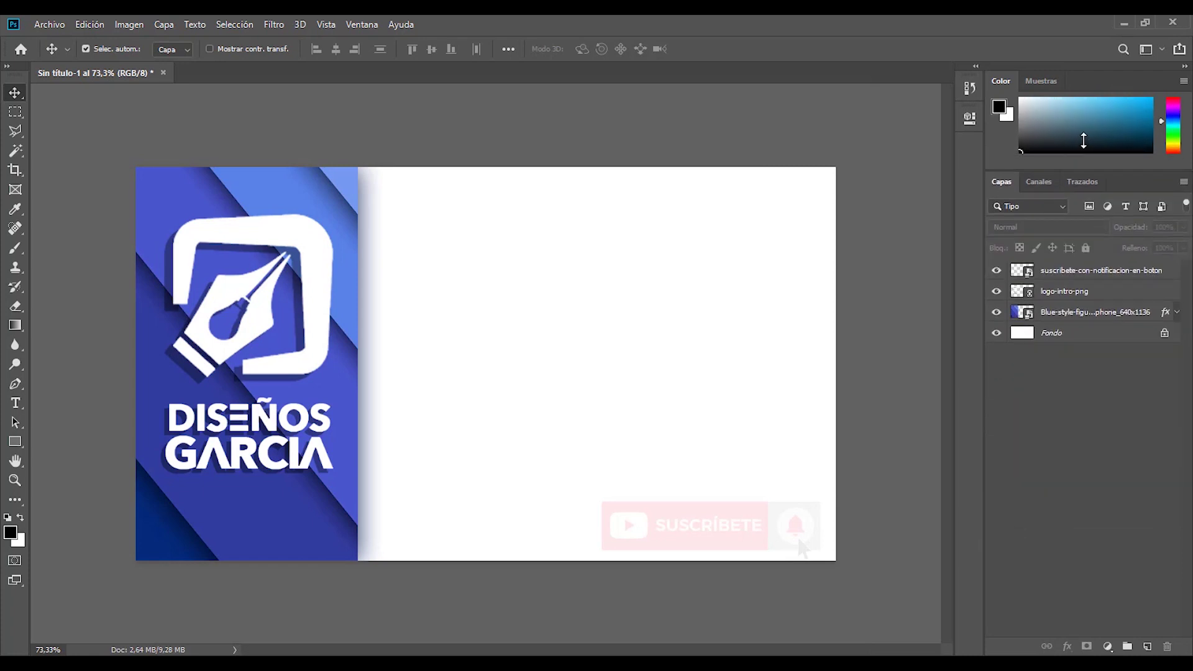